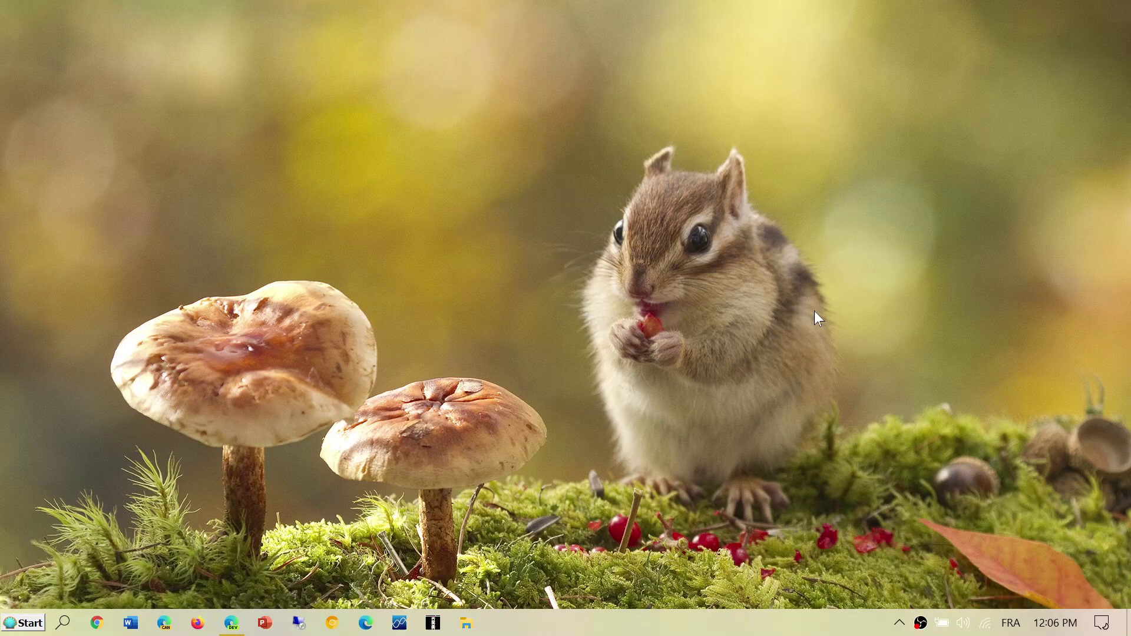
Open the classic two-column Open-Shell Start menu from the taskbar Start button
{"action": "left_click", "coordinate": [15, 626]}
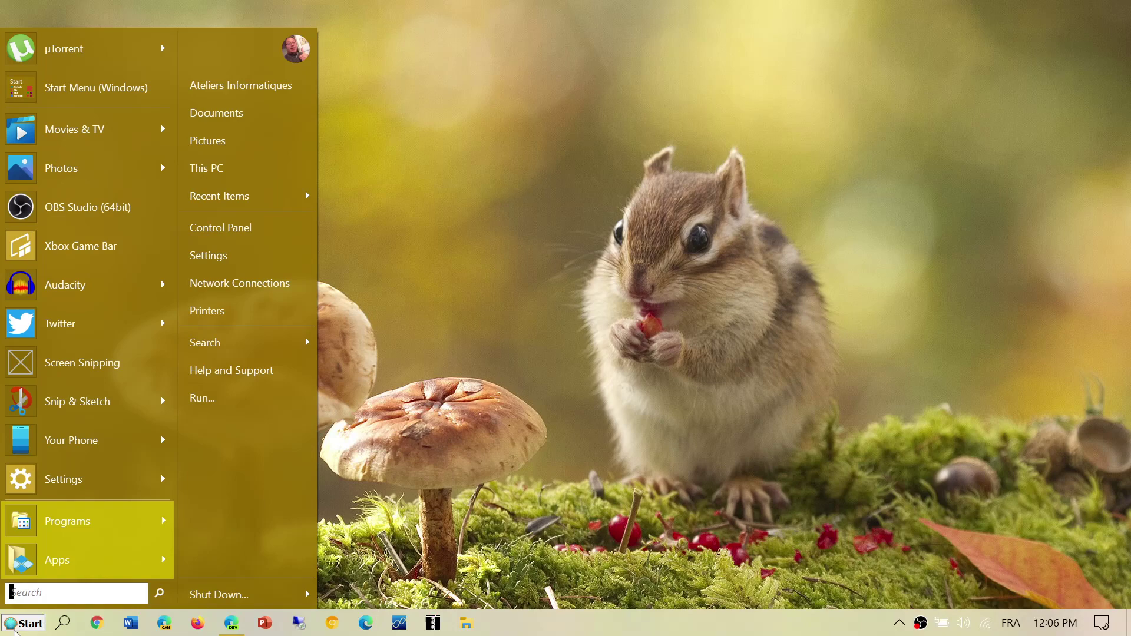
Look through the Programs and Apps flyouts, then close the Start menu onto the desktop
{"action": "mouse_move", "coordinate": [108, 523]}
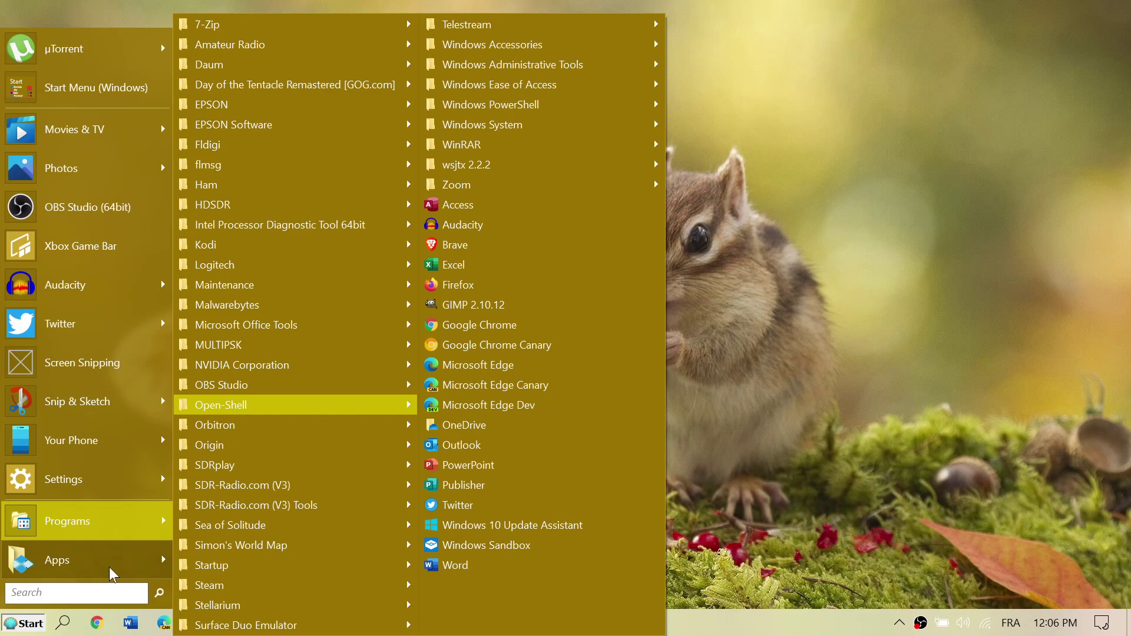
{"action": "mouse_move", "coordinate": [118, 563]}
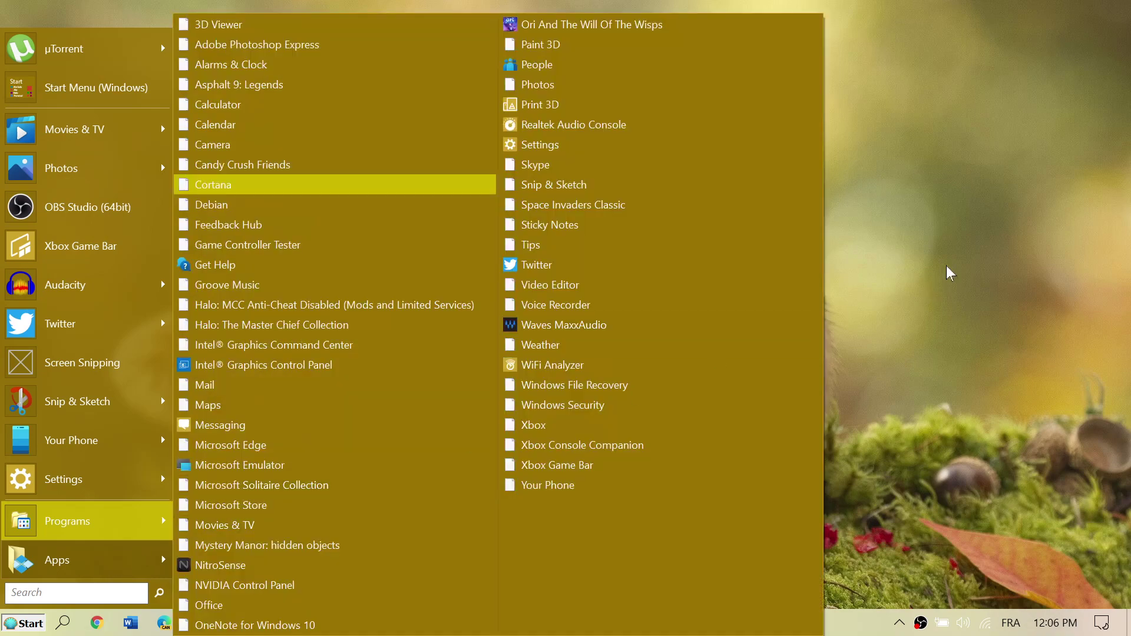
{"action": "left_click", "coordinate": [963, 253]}
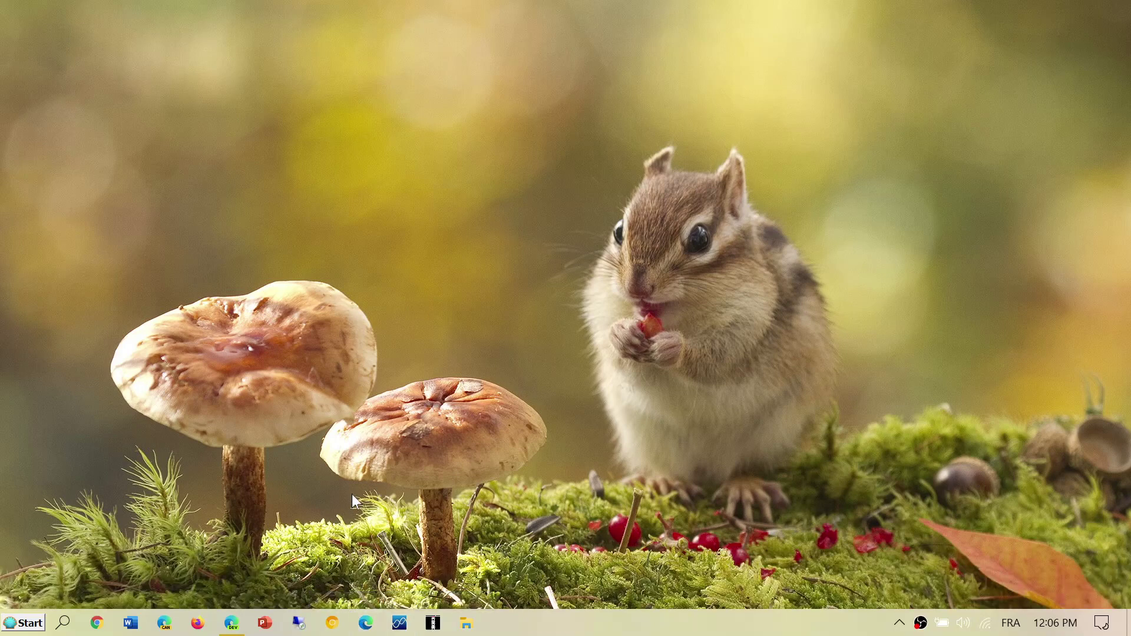
Restore the Edge window showing the Open-Shell-Menu page and reopen the Start menu over it
{"action": "left_click", "coordinate": [236, 628]}
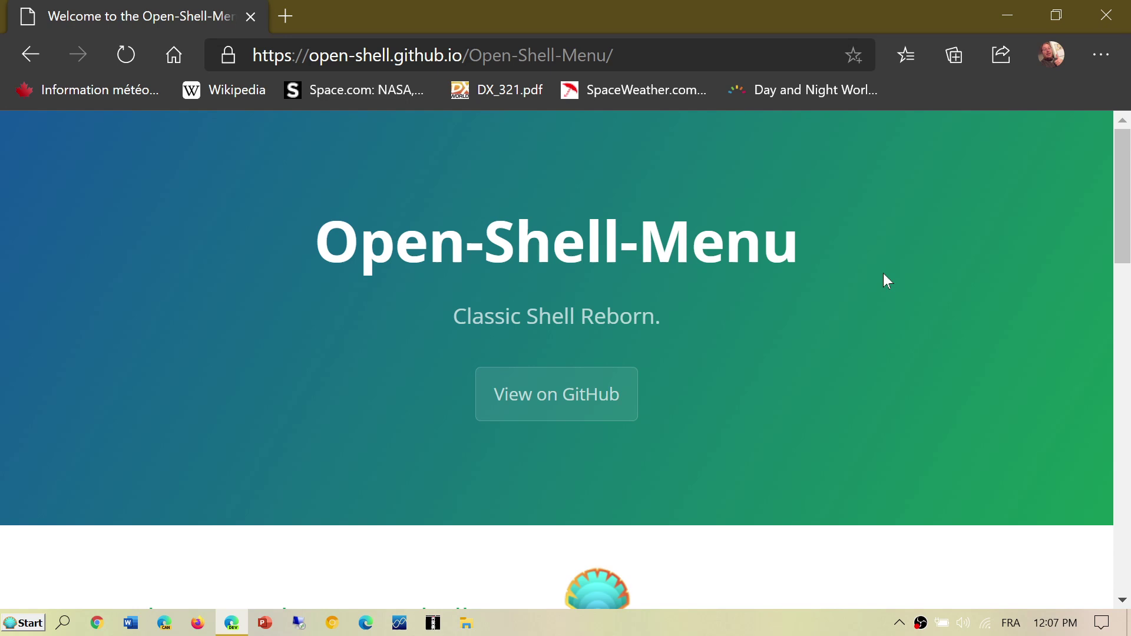
{"action": "left_click", "coordinate": [9, 623]}
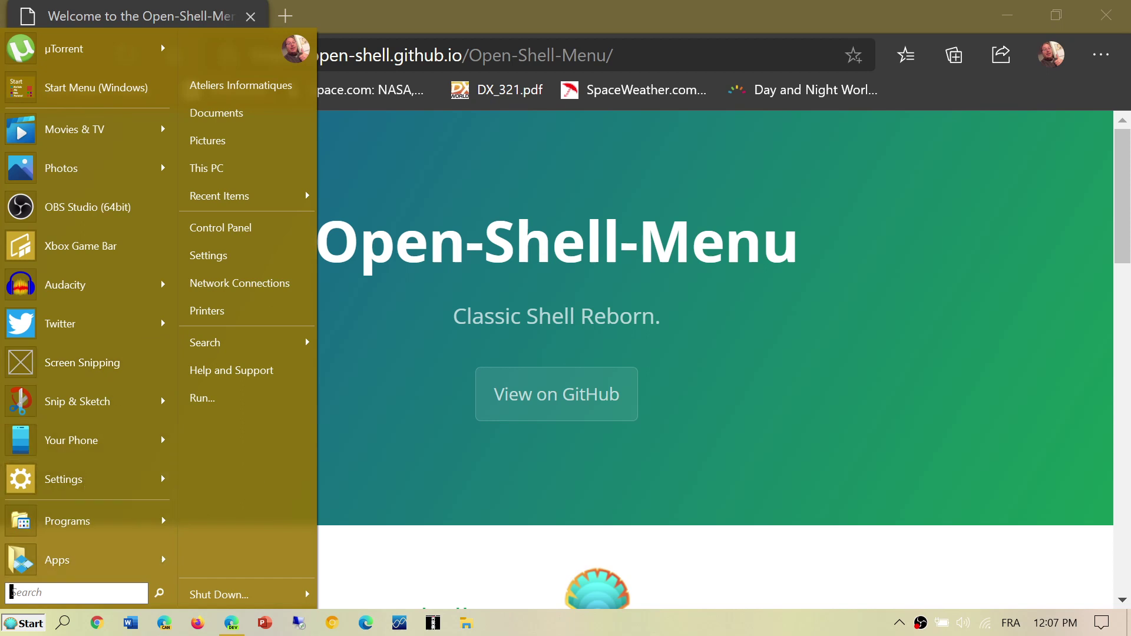
Search the Start menu for 'ope' and launch Open-Shell Menu Settings
{"action": "type", "text": "cl"}
{"action": "key", "text": "BackSpace"}
{"action": "key", "text": "BackSpace"}
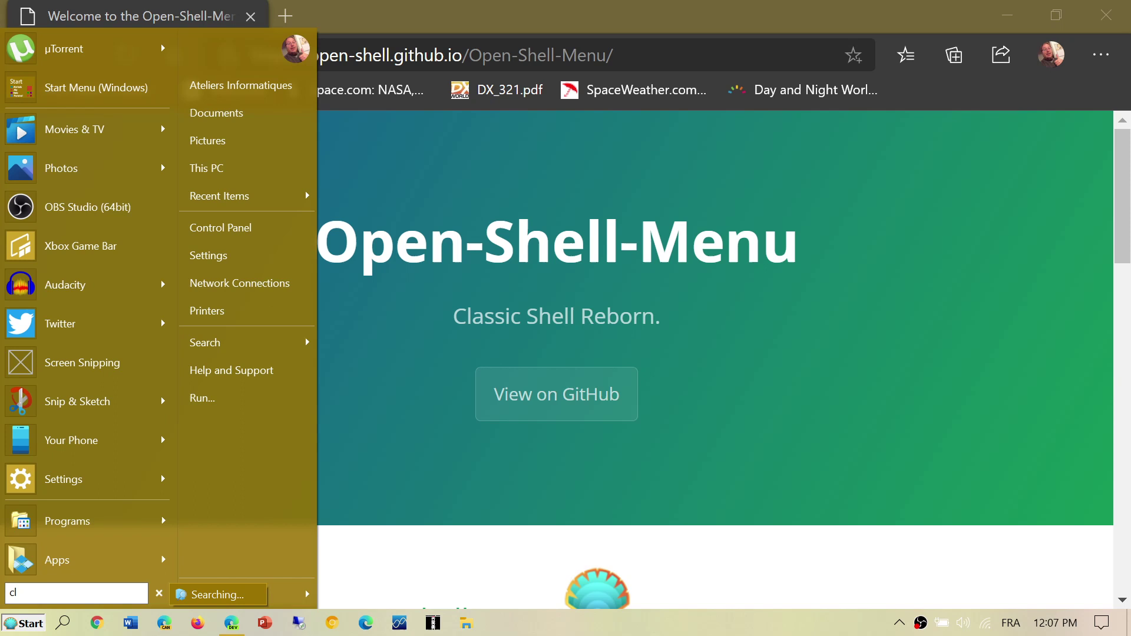
{"action": "type", "text": "ope"}
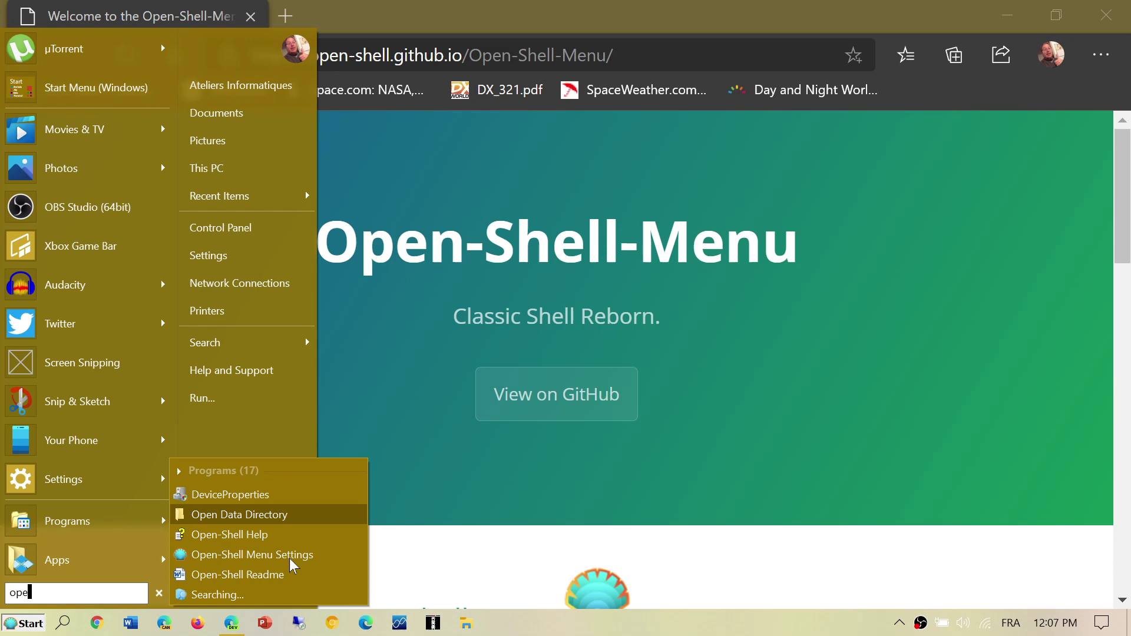
{"action": "key", "text": "Return"}
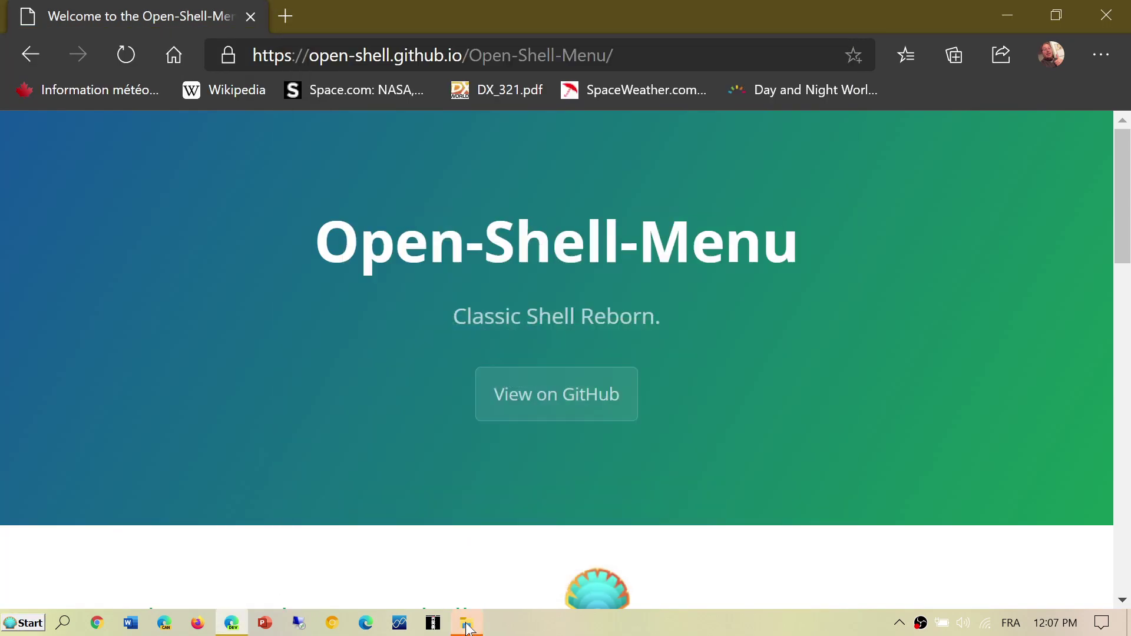
Bring the Settings window forward and review the Skin and Basic Settings tabs before returning to Start Menu Style
{"action": "left_click", "coordinate": [467, 626]}
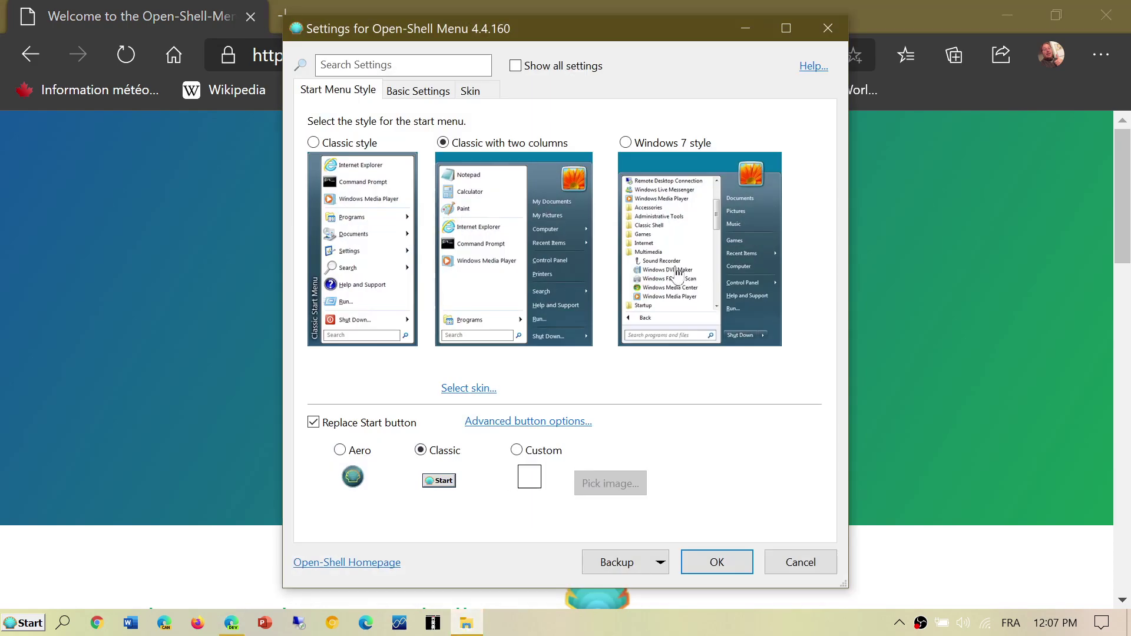
{"action": "left_click", "coordinate": [471, 389]}
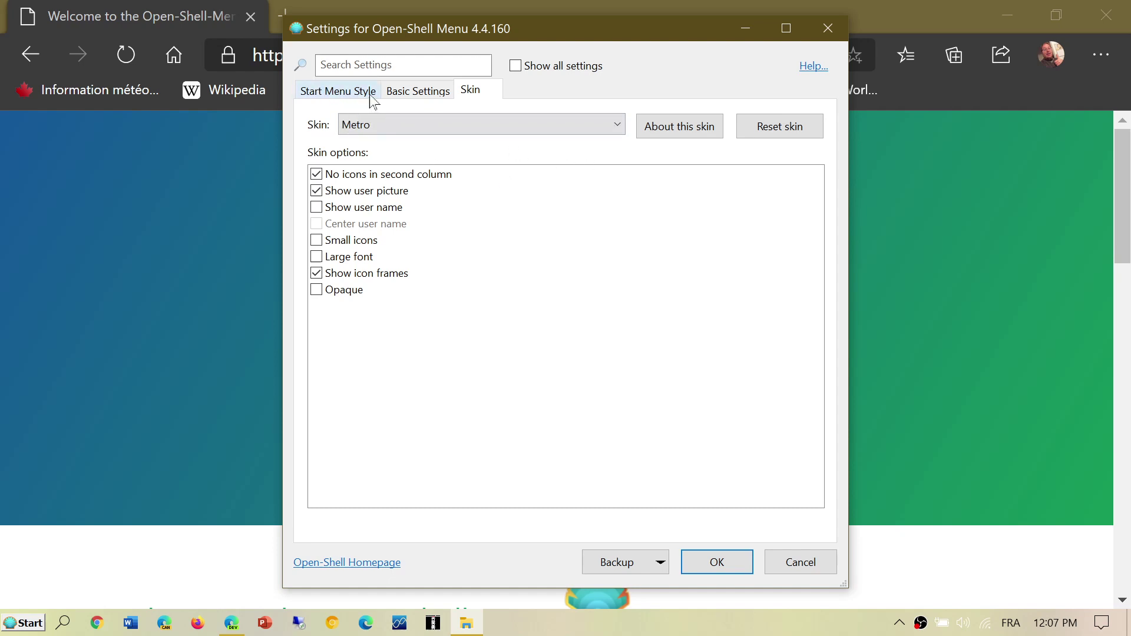
{"action": "left_click", "coordinate": [393, 96]}
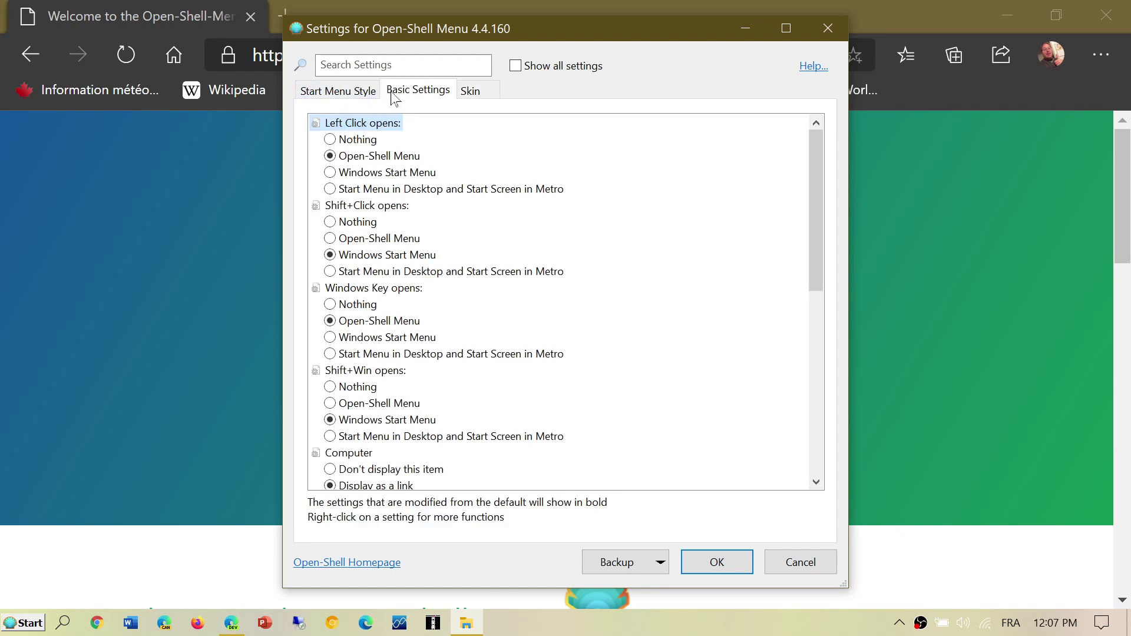
{"action": "left_click", "coordinate": [352, 94]}
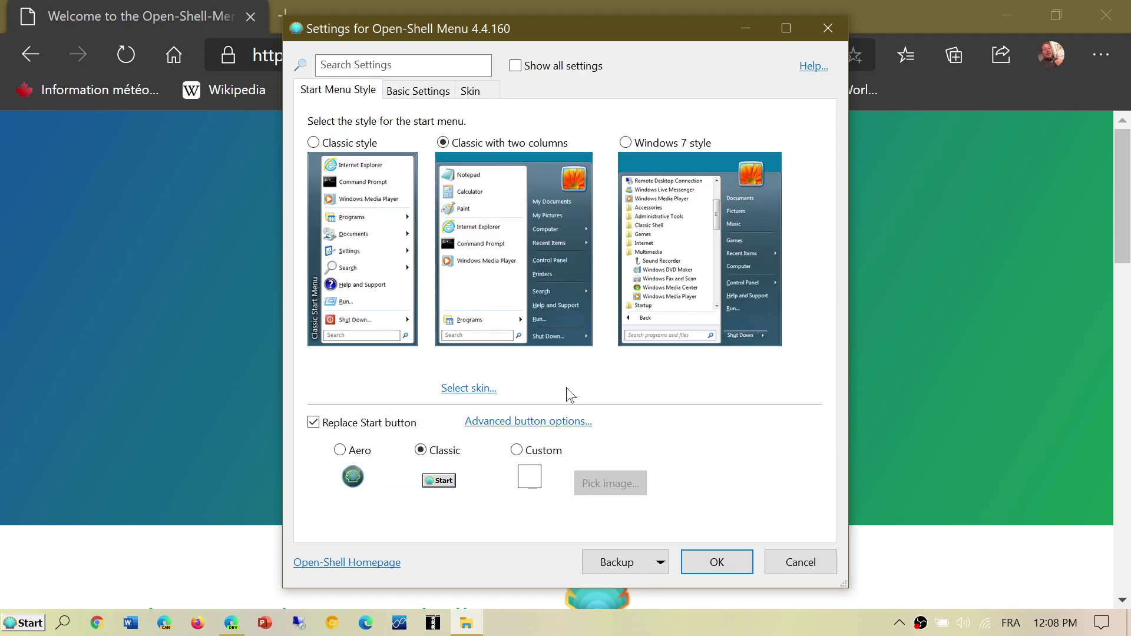
Choose Windows 7 style with the Aero start button and apply with OK
{"action": "left_click", "coordinate": [629, 146]}
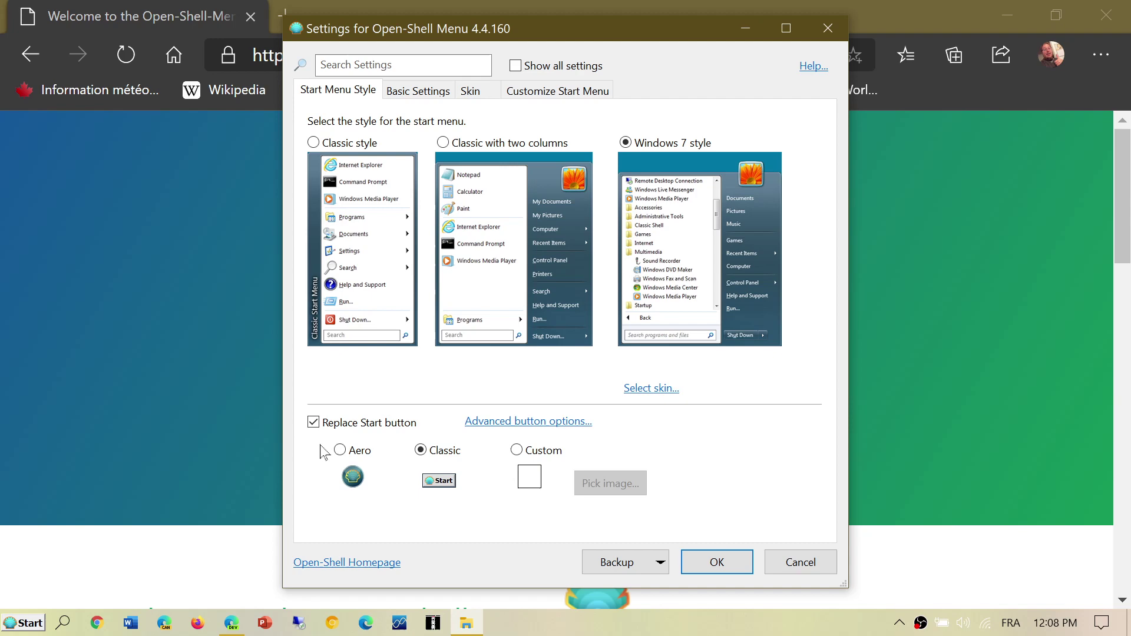
{"action": "left_click", "coordinate": [341, 451]}
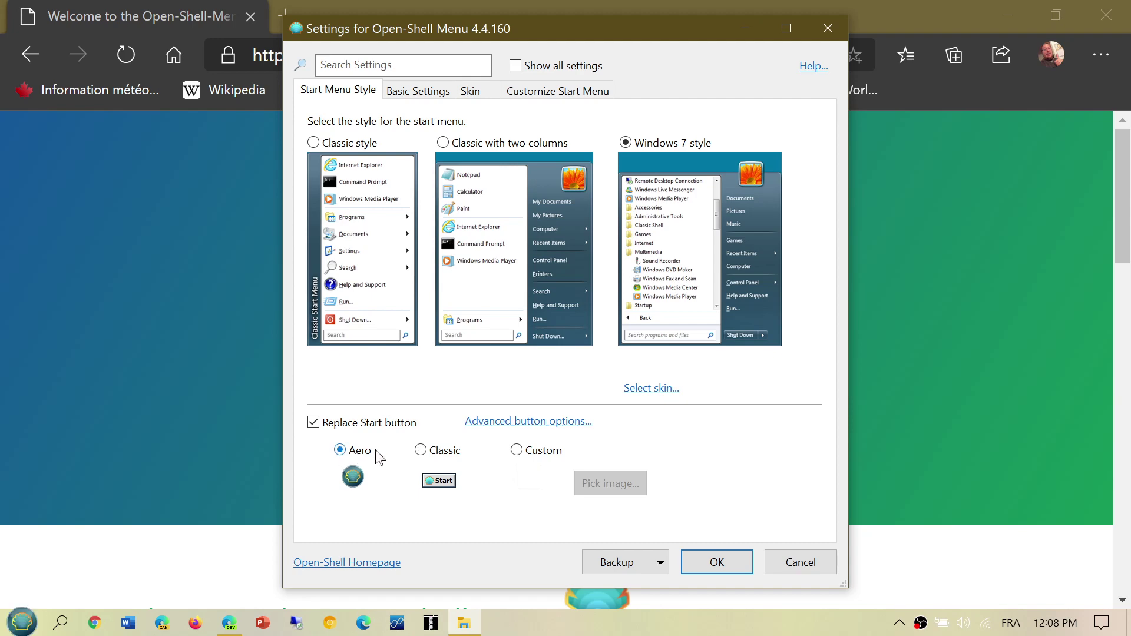
{"action": "left_click", "coordinate": [716, 563]}
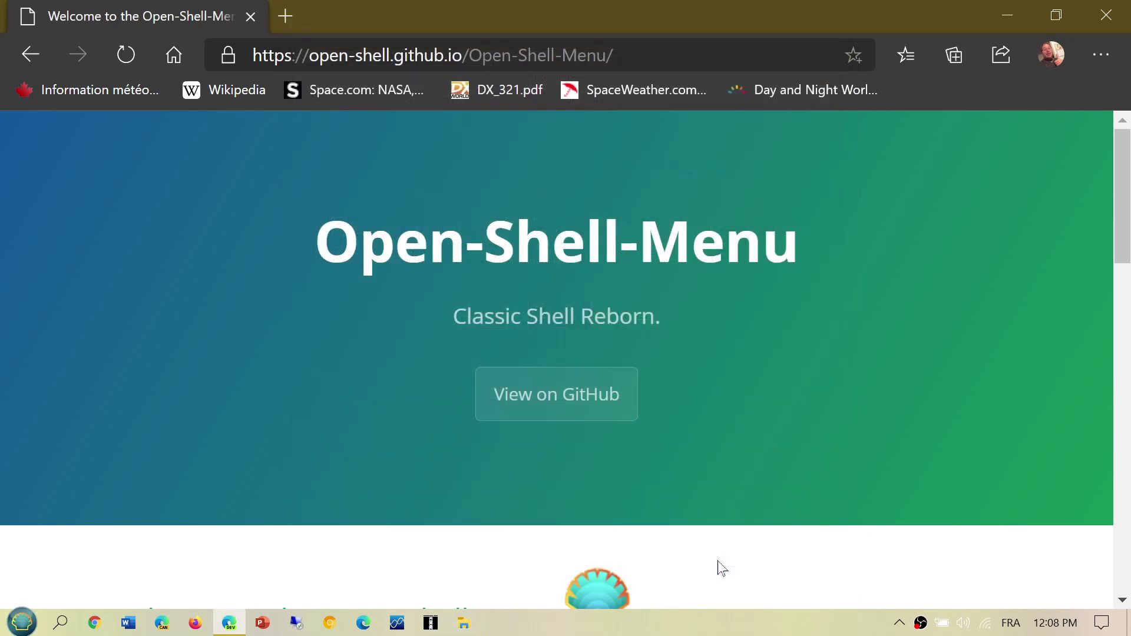
Preview the new Windows 7-style Start menu, then dismiss it via the notifications panel
{"action": "left_click", "coordinate": [15, 627]}
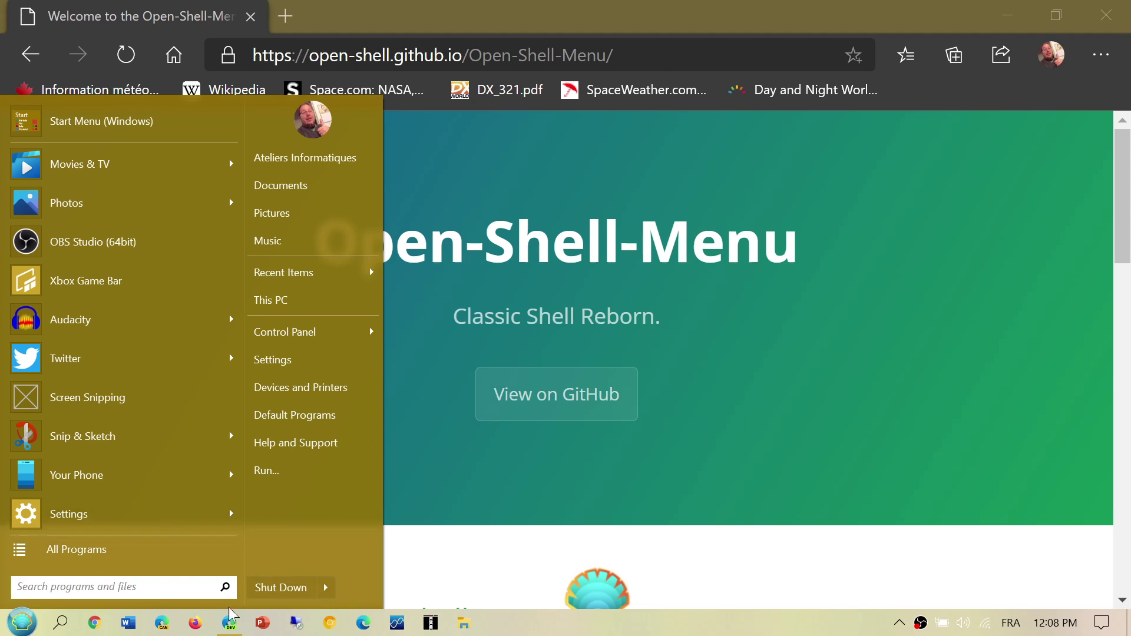
{"action": "mouse_move", "coordinate": [119, 516]}
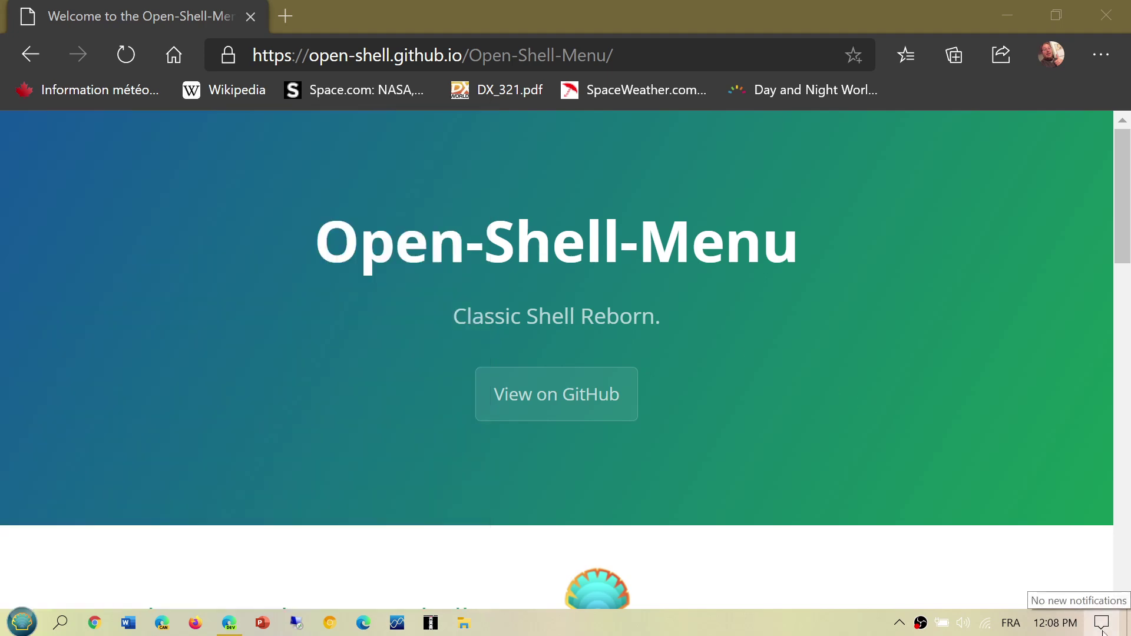
{"action": "left_click", "coordinate": [1101, 624]}
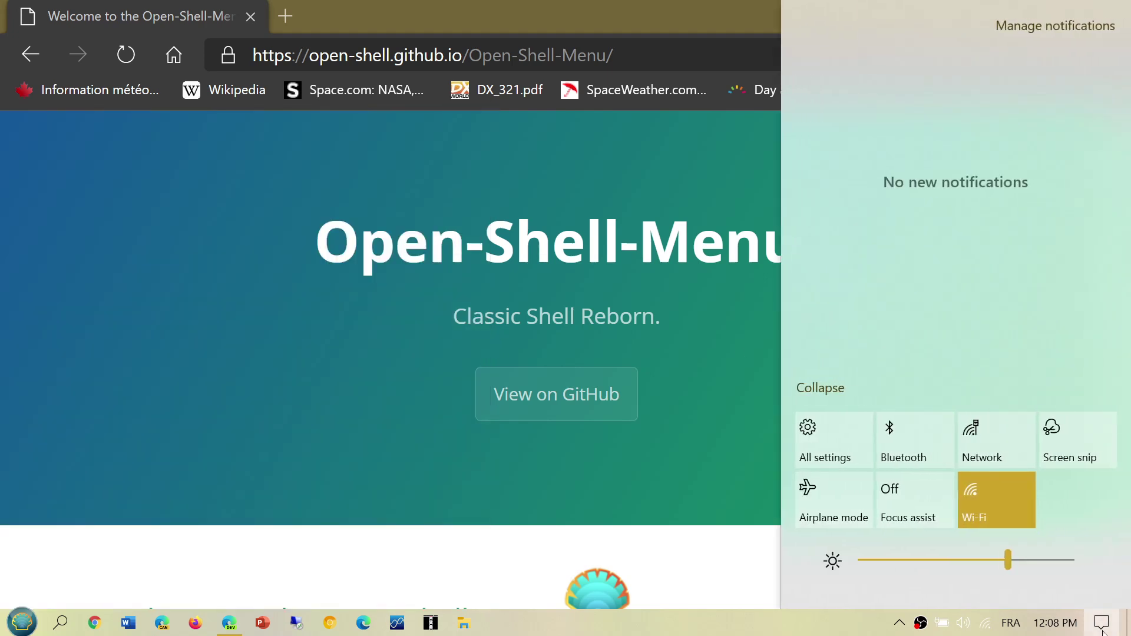
{"action": "left_click", "coordinate": [222, 552]}
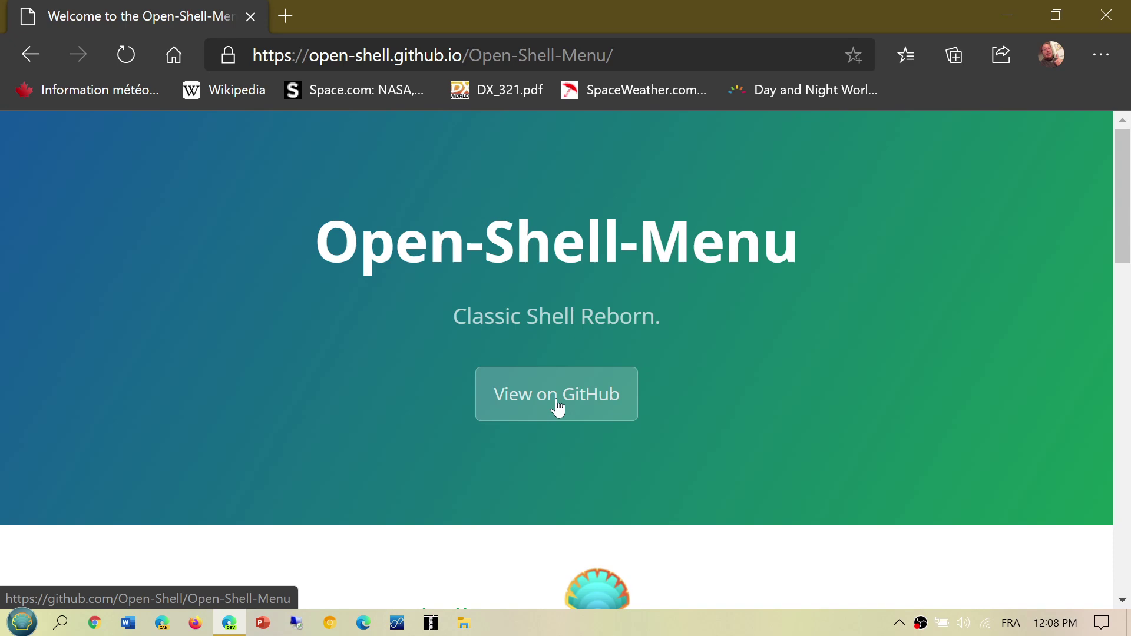
Scroll to the Open-Shell Download section and releases, then return to the top of the project page
{"action": "scroll", "coordinate": [557, 406], "scroll_direction": "down", "scroll_amount": 10}
{"action": "scroll", "coordinate": [560, 406], "scroll_direction": "down", "scroll_amount": 1}
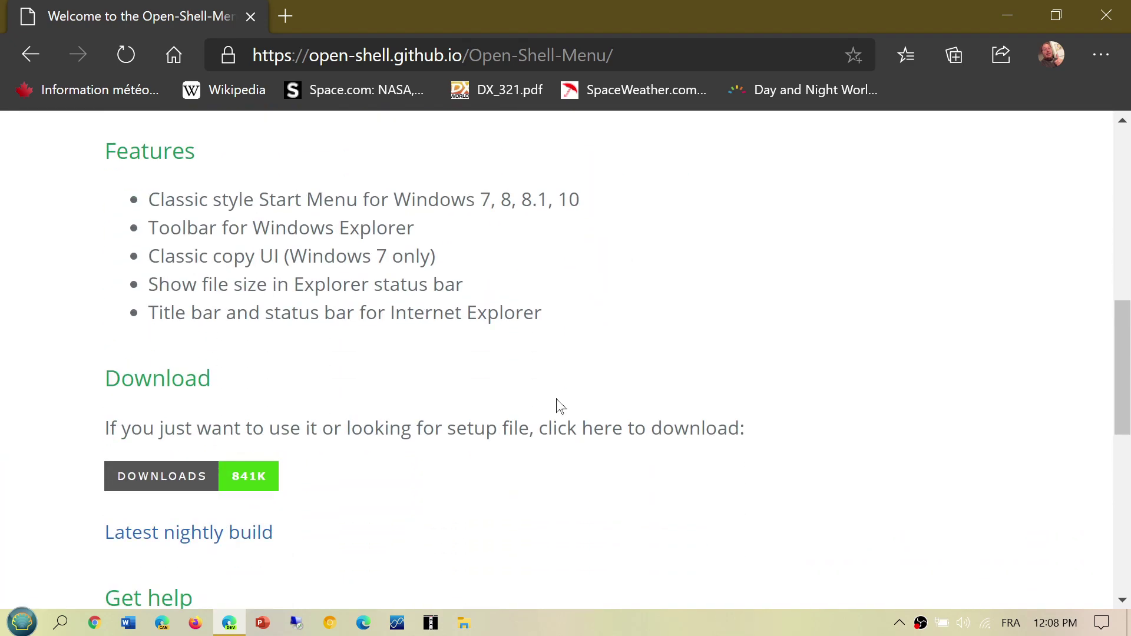
{"action": "scroll", "coordinate": [560, 407], "scroll_direction": "down", "scroll_amount": 1}
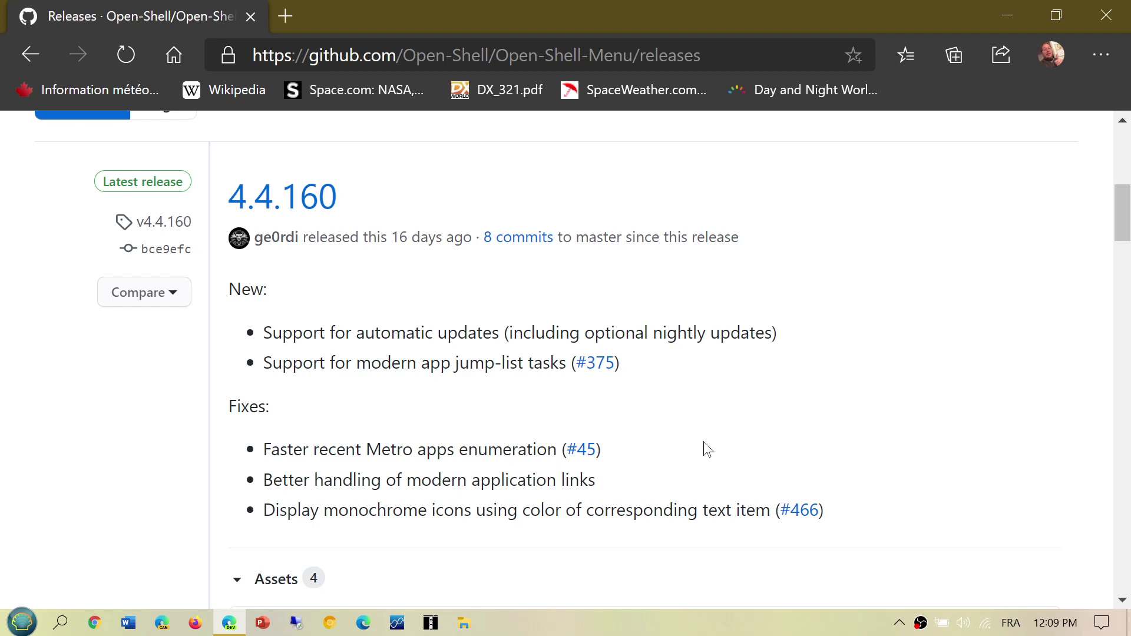
{"action": "scroll", "coordinate": [707, 449], "scroll_direction": "down", "scroll_amount": 5}
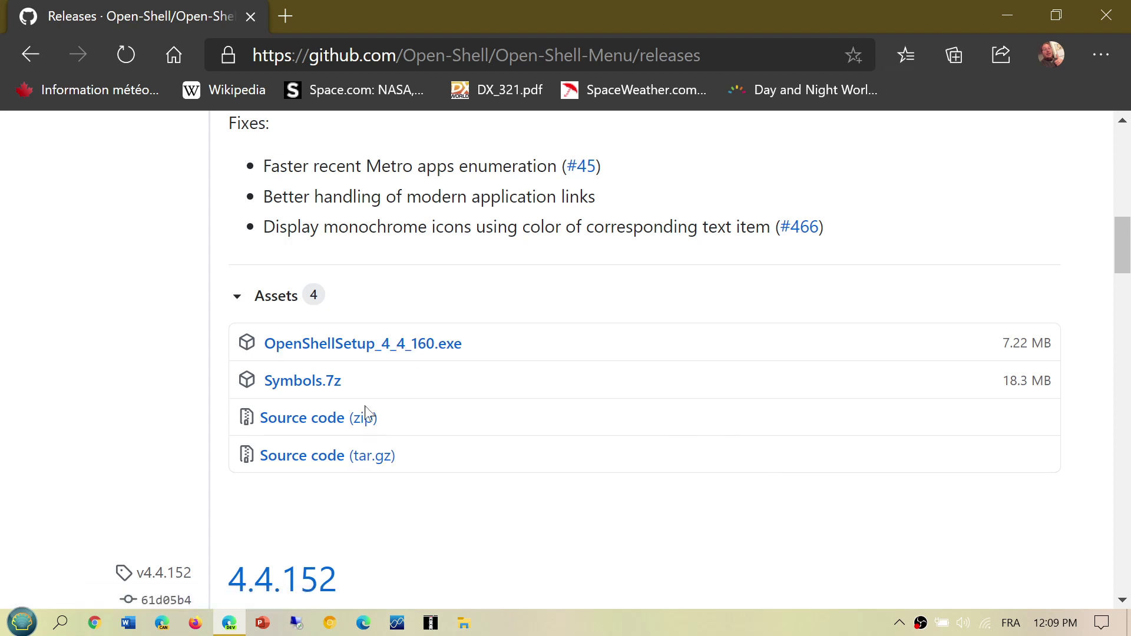
{"action": "left_click", "coordinate": [24, 55]}
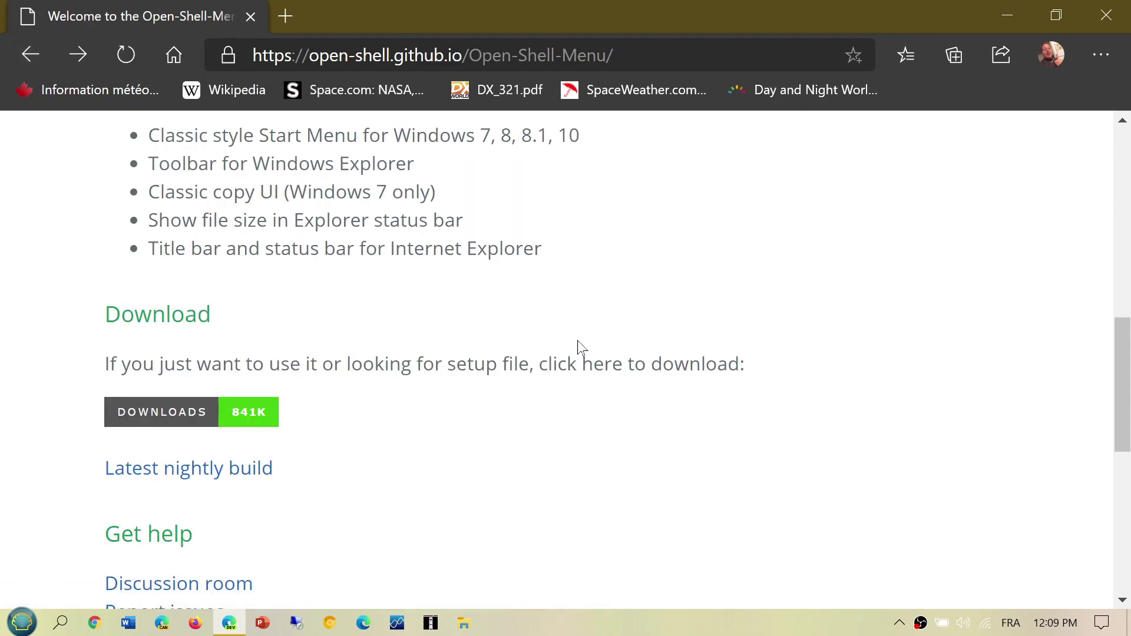
{"action": "scroll", "coordinate": [580, 347], "scroll_direction": "up", "scroll_amount": 5}
{"action": "scroll", "coordinate": [581, 347], "scroll_direction": "up", "scroll_amount": 5}
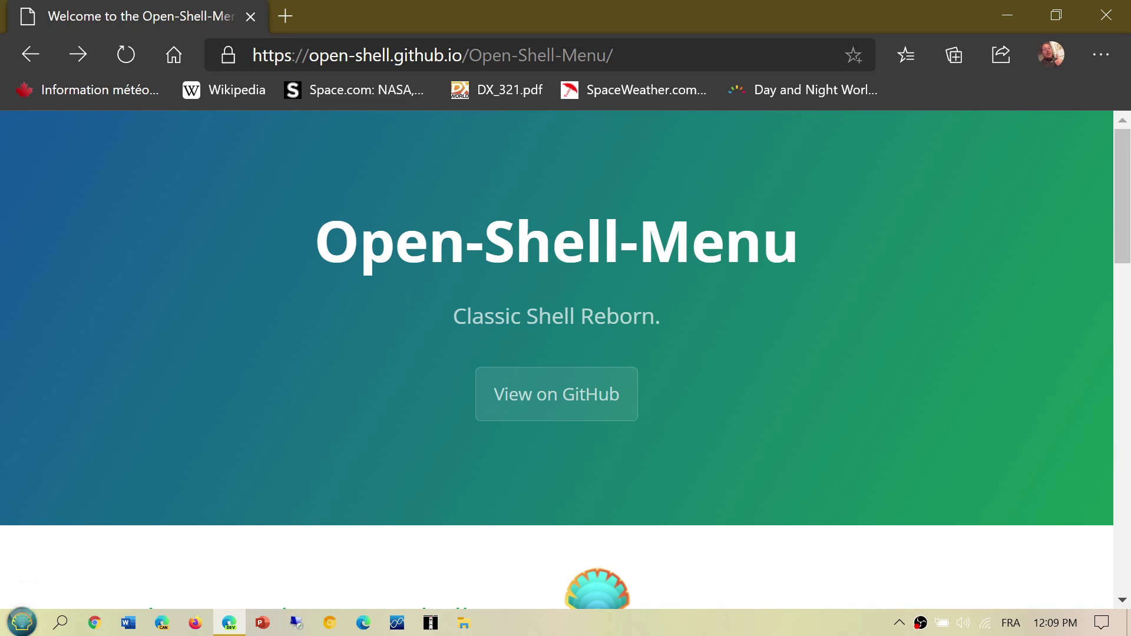
{"action": "left_click", "coordinate": [614, 55]}
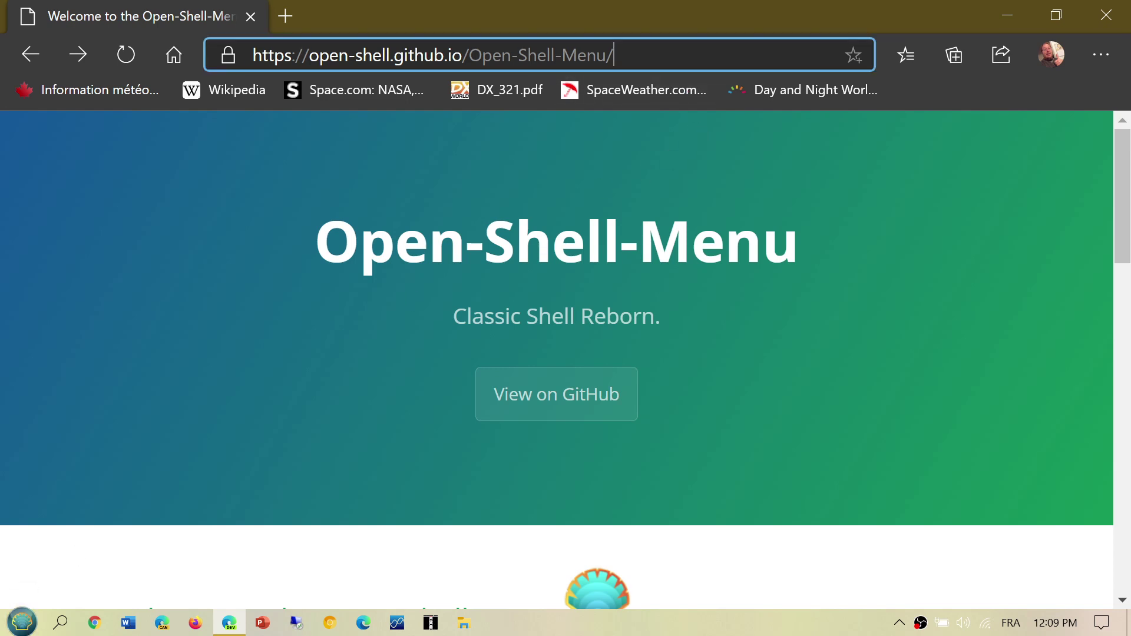
{"action": "right_click", "coordinate": [672, 63]}
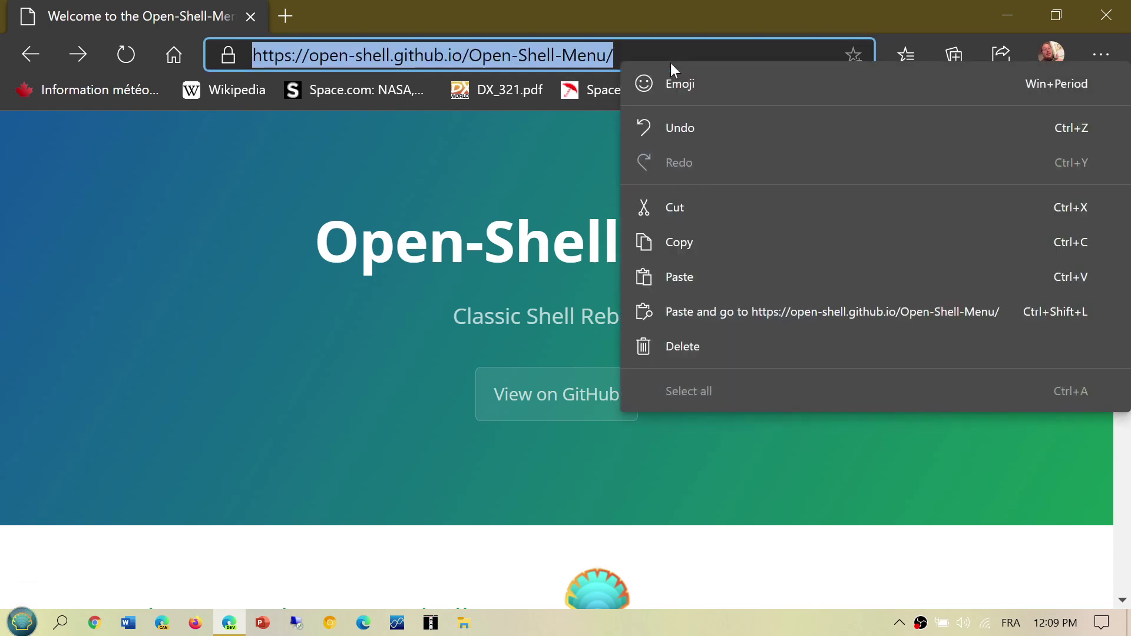
{"action": "left_click", "coordinate": [723, 243]}
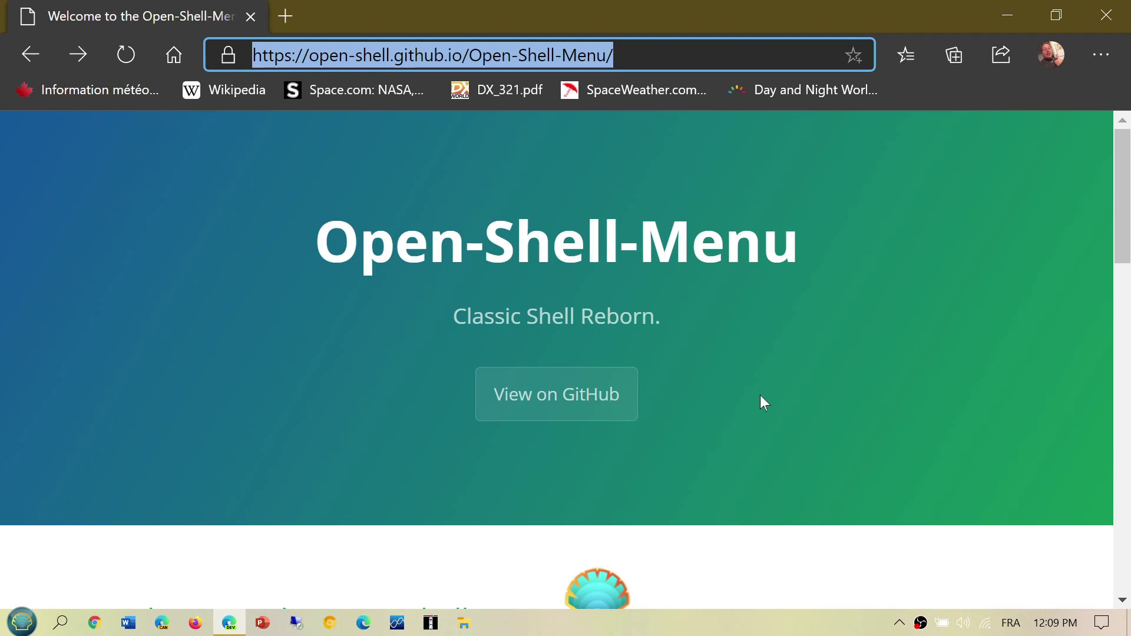
{"action": "left_click", "coordinate": [21, 623]}
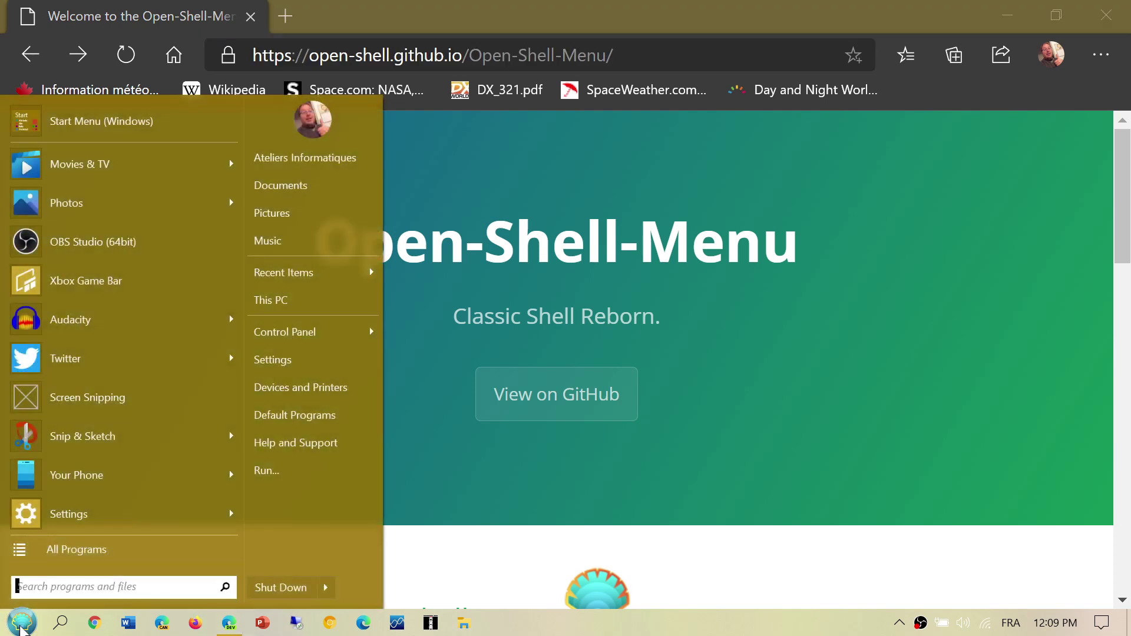
{"action": "mouse_move", "coordinate": [127, 516]}
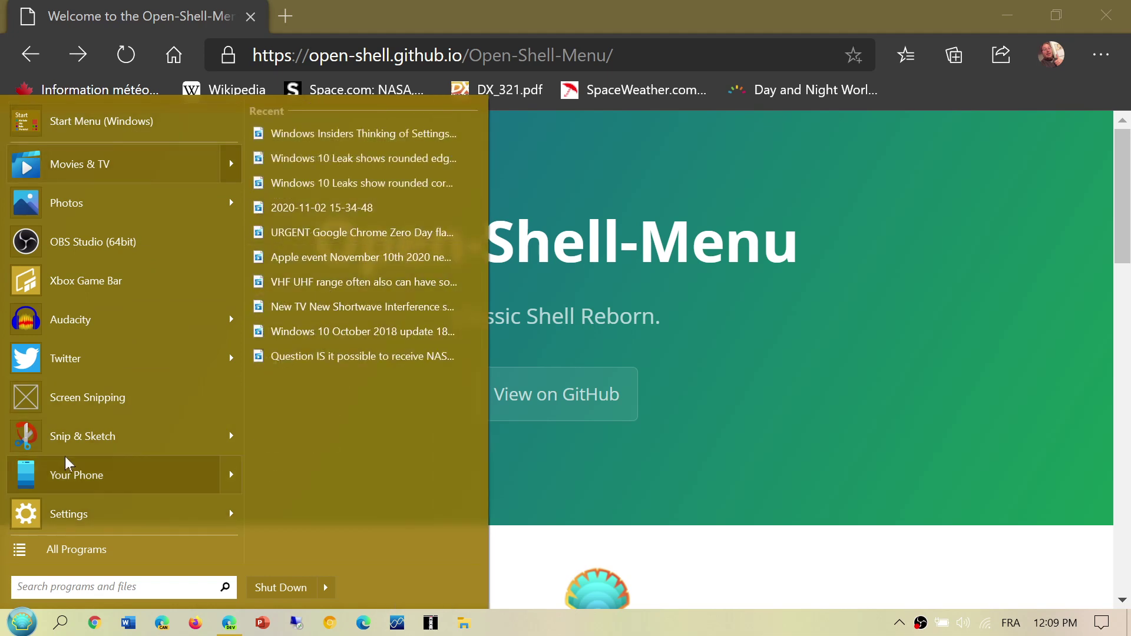
{"action": "mouse_move", "coordinate": [66, 465]}
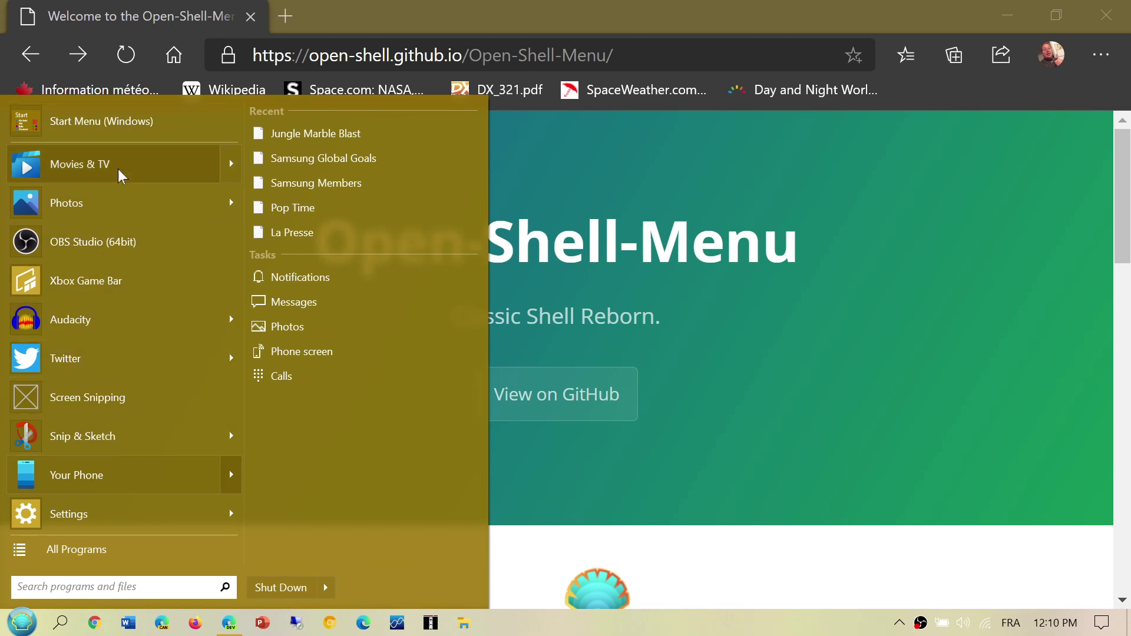
{"action": "left_click", "coordinate": [739, 545]}
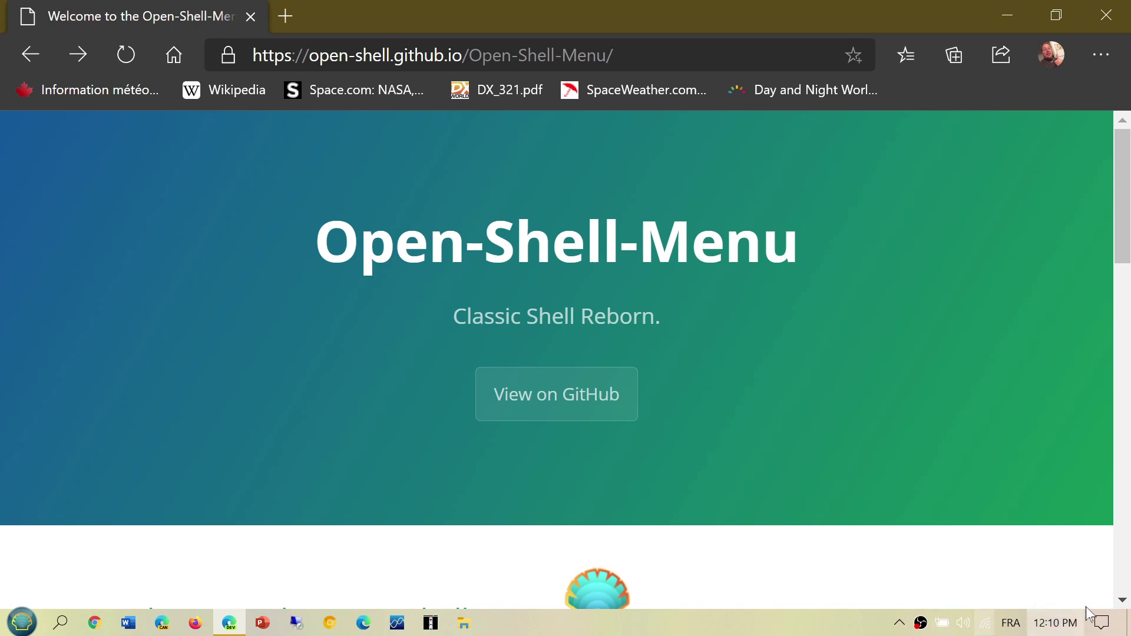
{"action": "left_click", "coordinate": [1101, 624]}
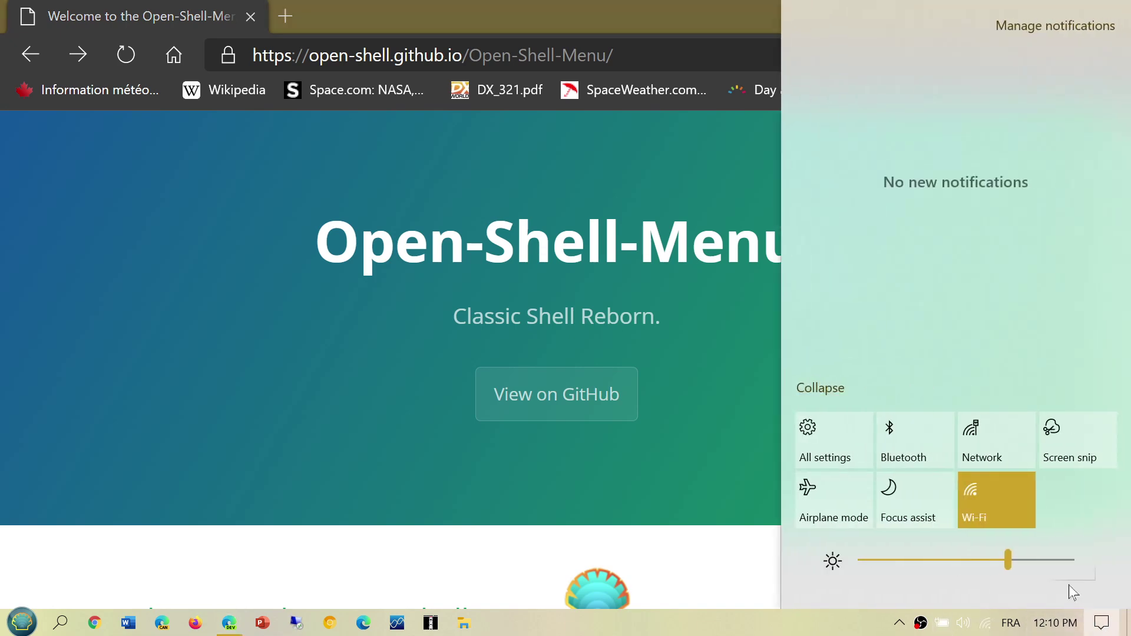
{"action": "left_click", "coordinate": [826, 420]}
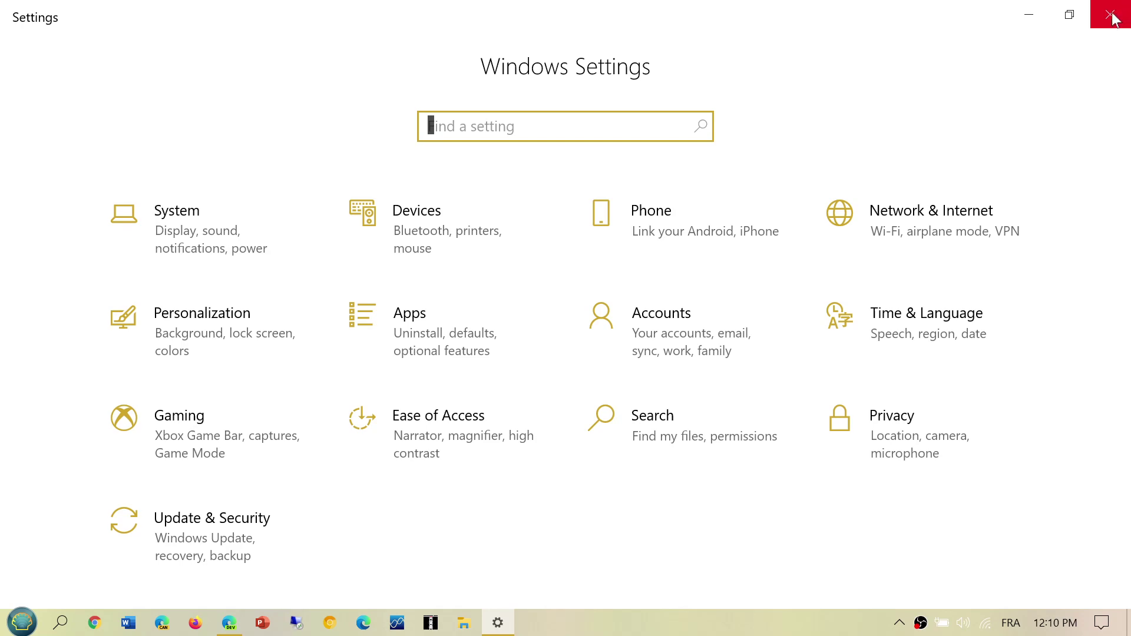
{"action": "left_click", "coordinate": [1112, 17]}
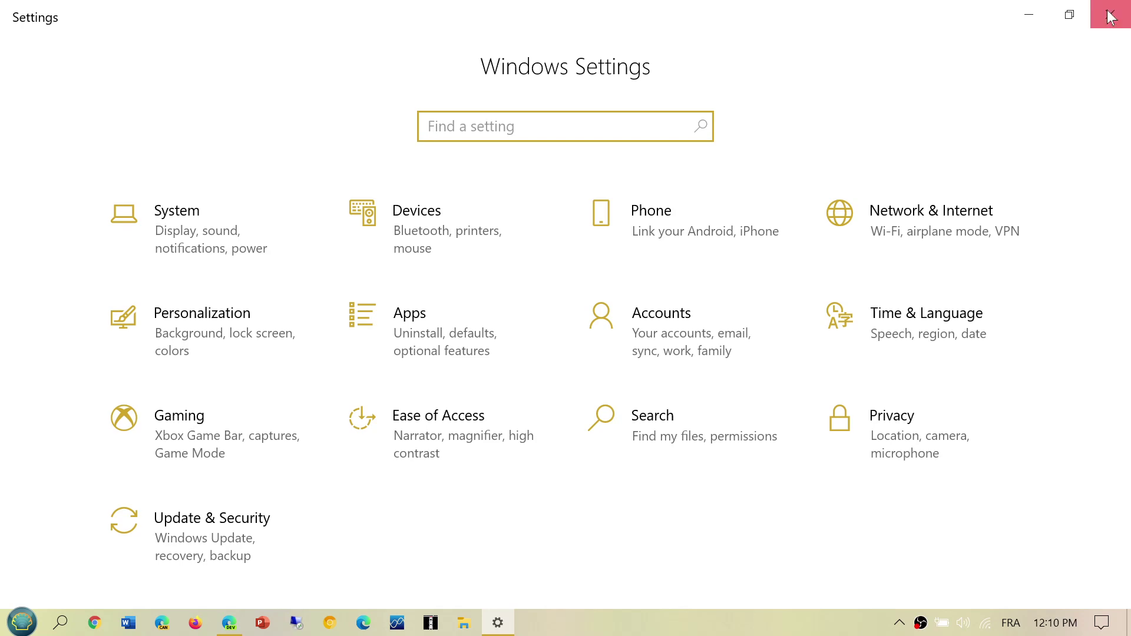